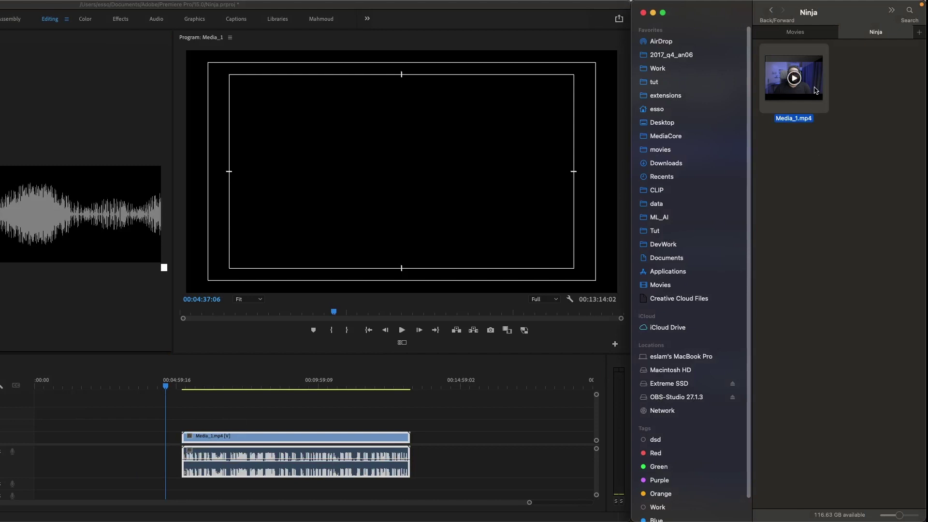
# - Load Media_1.mp4 into Silence Remover, apply the EditCut silences to the sequence and review the resulting cuts
pyautogui.moveTo(816, 90); pyautogui.dragTo(133, 72)
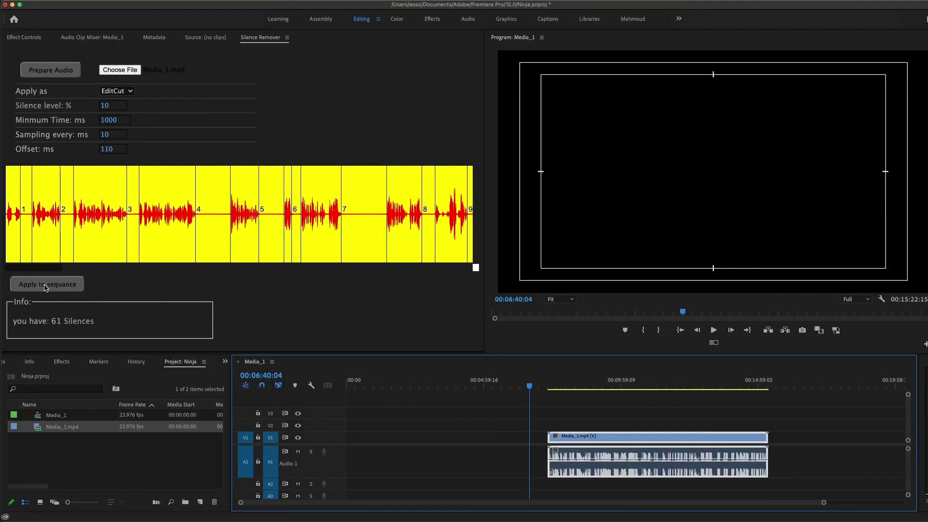
pyautogui.click(46, 288)
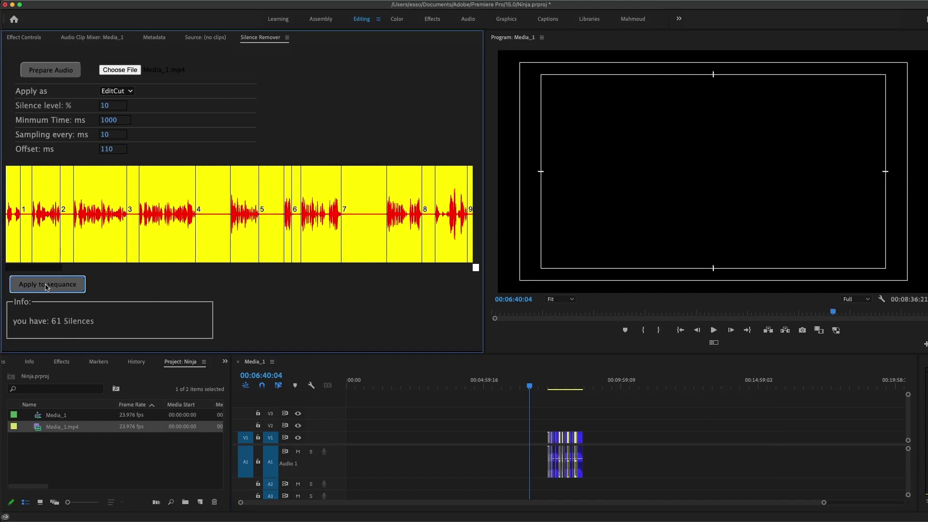
pyautogui.press('=')
pyautogui.press('=')
pyautogui.press('=')
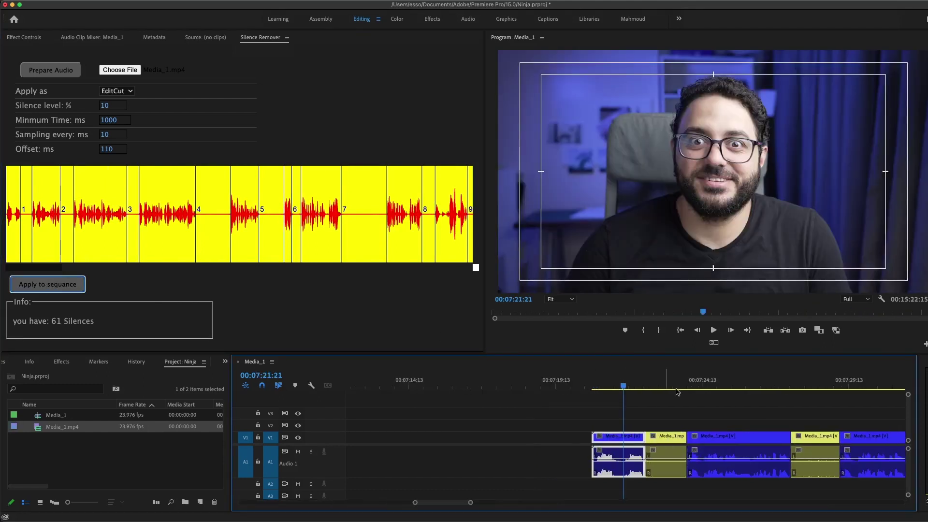
pyautogui.moveTo(628, 386); pyautogui.dragTo(822, 386)
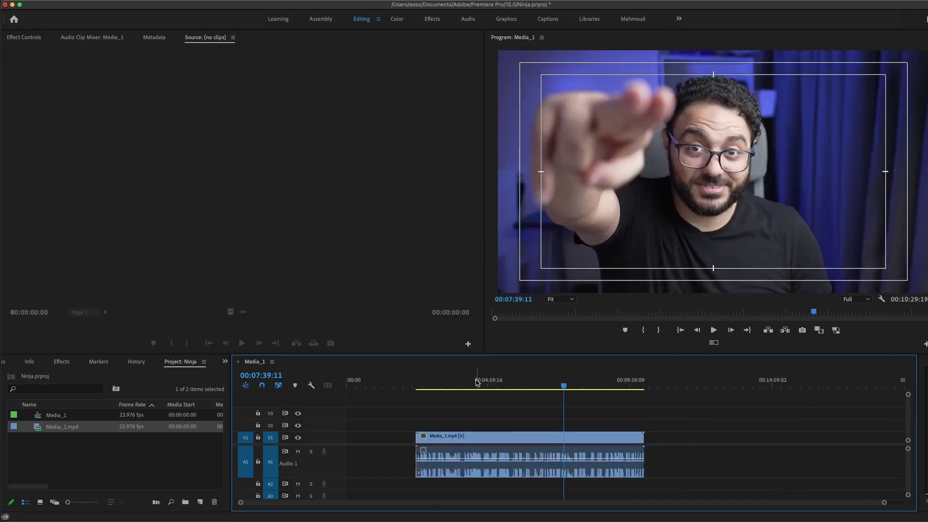
# - Split the clip at both ends of the silent gap after about 00:04:01 and ripple delete that piece
pyautogui.moveTo(460, 387); pyautogui.dragTo(463, 390)
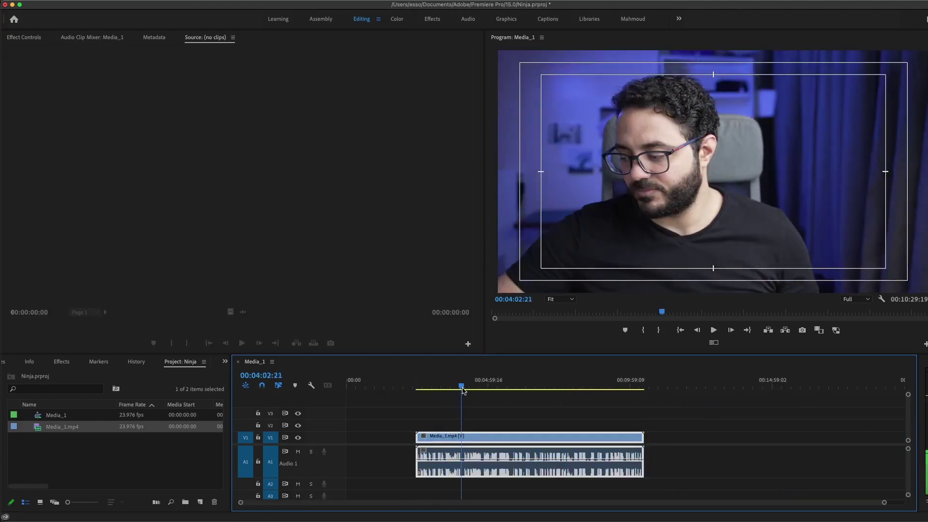
pyautogui.press('=')
pyautogui.click(613, 389)
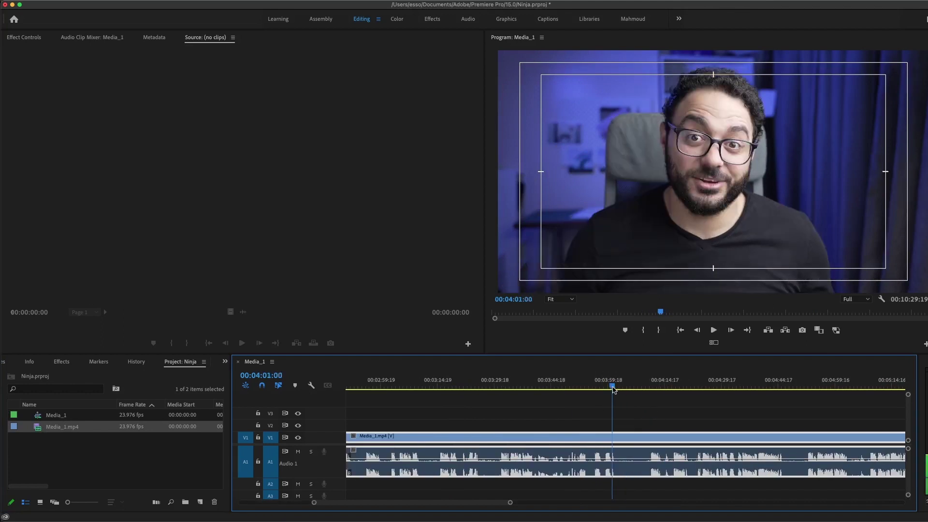
pyautogui.moveTo(613, 390)
pyautogui.mouseDown()
pyautogui.moveTo(637, 390)
pyautogui.moveTo(626, 389)
pyautogui.mouseUp()
pyautogui.press('c')
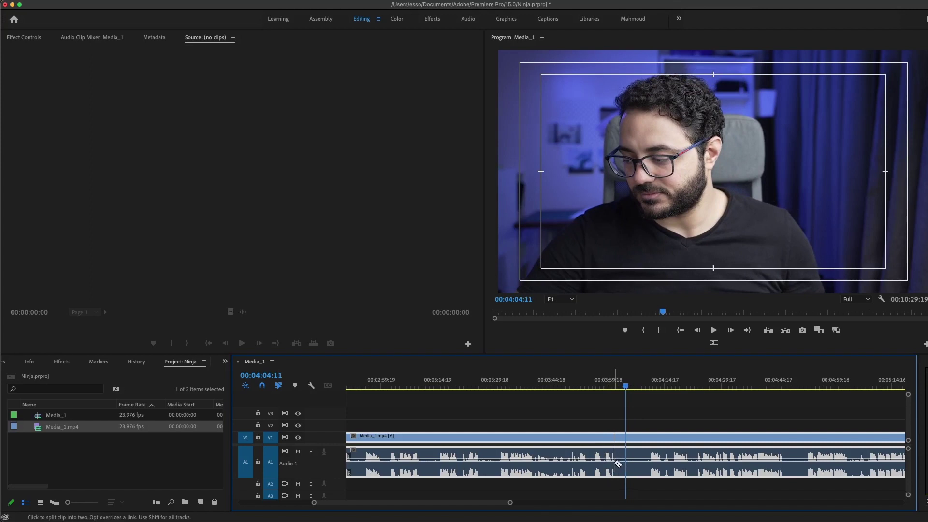
pyautogui.click(619, 464)
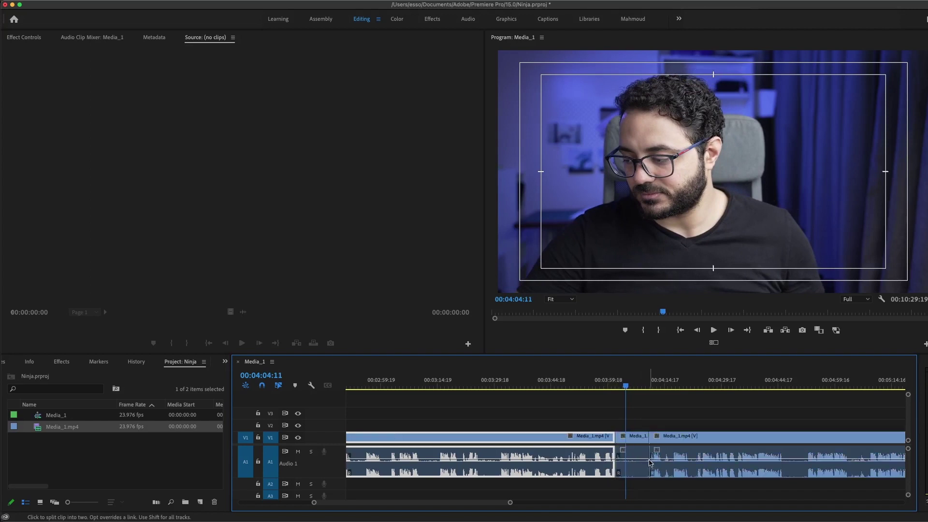
pyautogui.press('v')
pyautogui.click(638, 456)
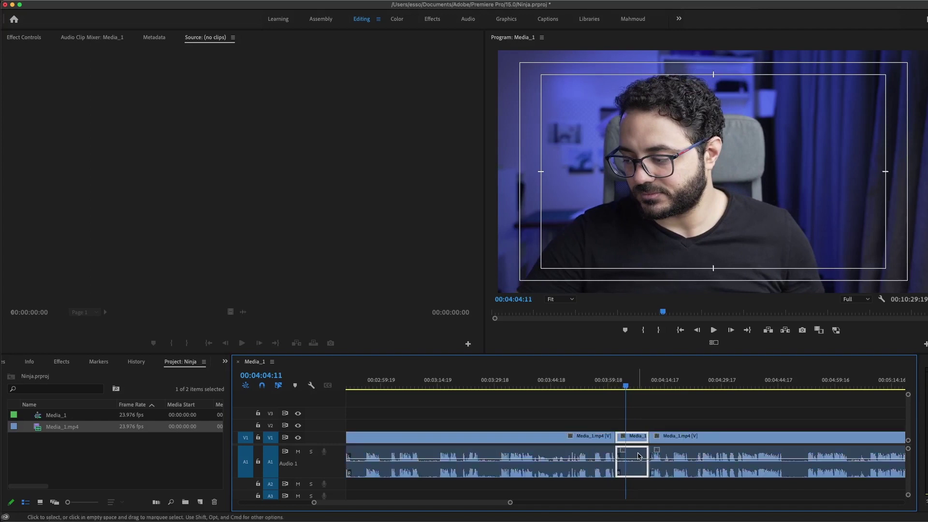
pyautogui.hotkey('shift', 'Delete')
# - Try to cut out and ripple delete the silent gap after about 00:04:37, and undo the last edits
pyautogui.press('c')
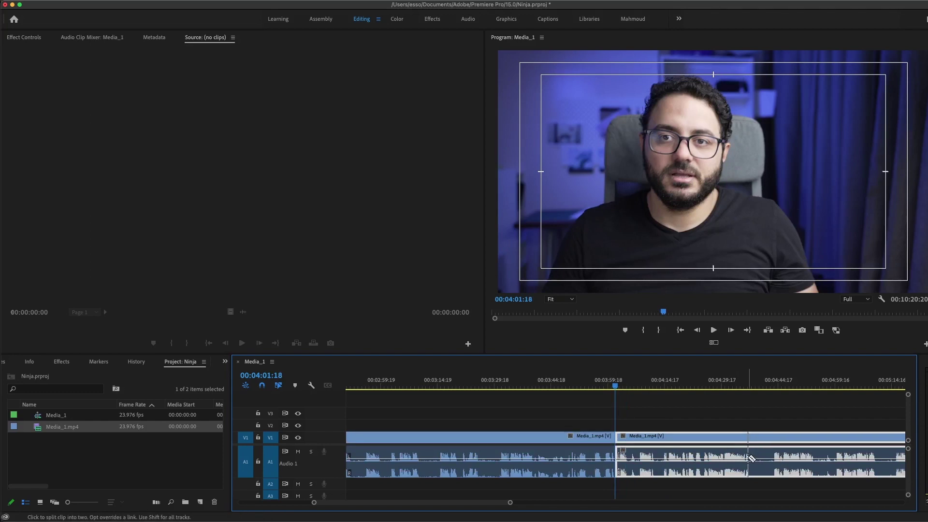
pyautogui.click(749, 457)
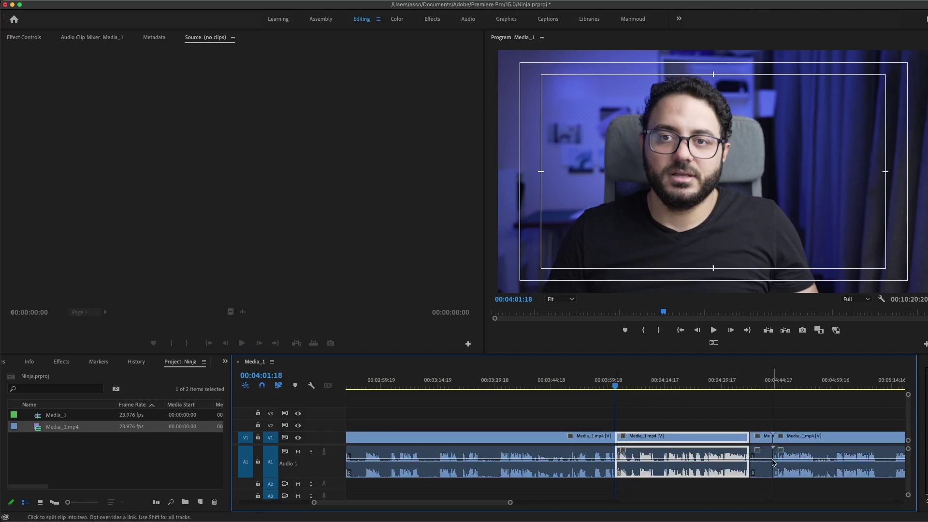
pyautogui.press('v')
pyautogui.click(757, 465)
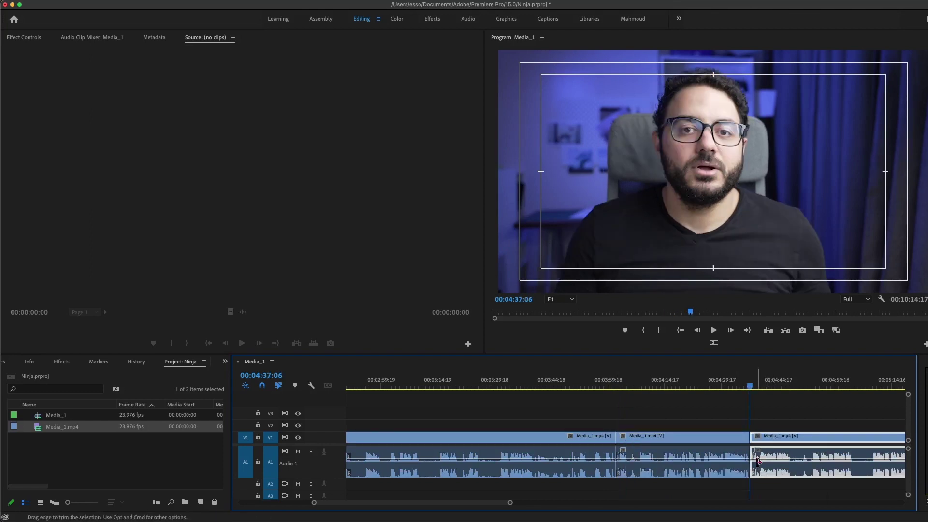
pyautogui.press('super+z')
pyautogui.press('super+z')
# - Delete all clips from the Media_1 sequence and place a fresh Media_1.mp4 on V1 and A1 after the playhead
pyautogui.press('-')
pyautogui.press('-')
pyautogui.press('-')
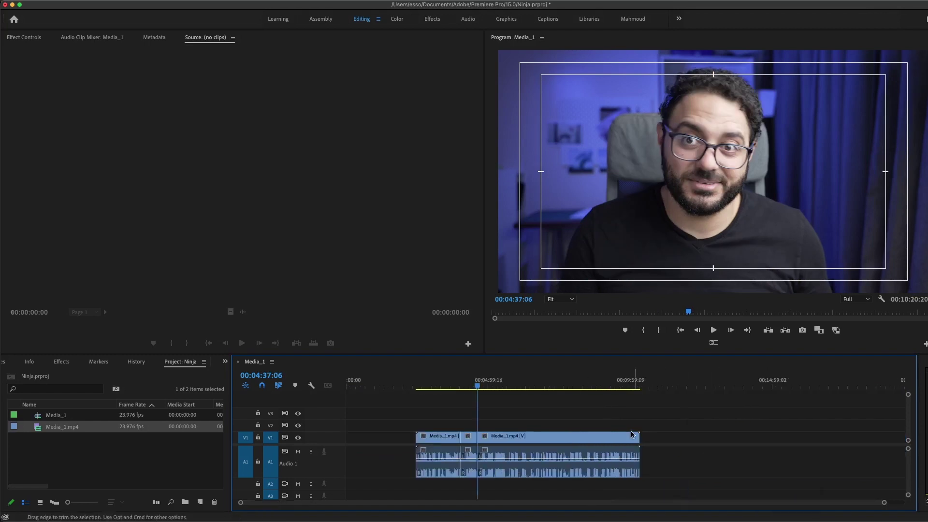
pyautogui.moveTo(407, 418); pyautogui.dragTo(522, 440)
pyautogui.press('Delete')
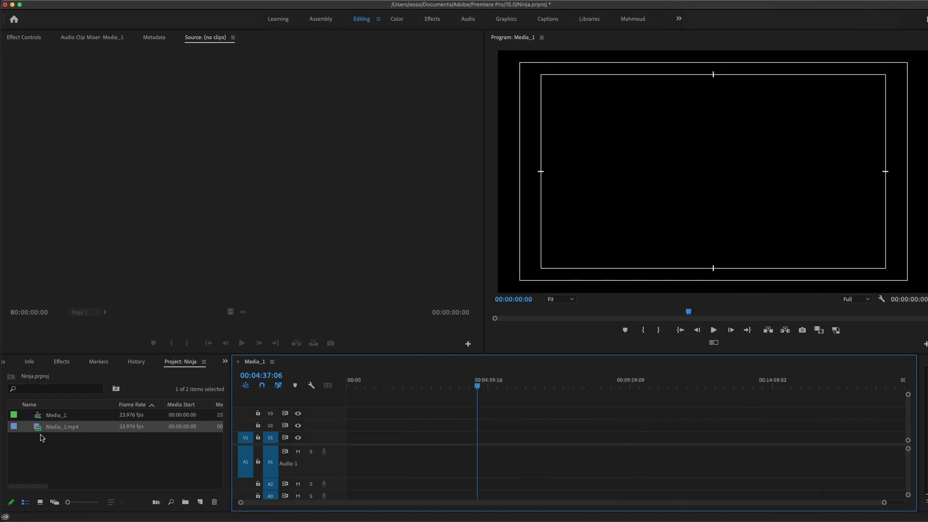
pyautogui.moveTo(42, 431); pyautogui.dragTo(481, 437)
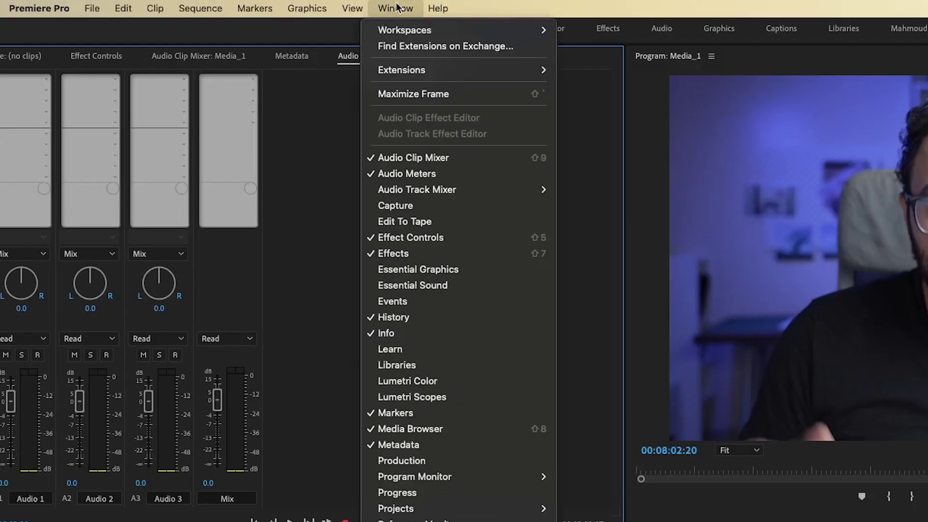
# - Open the Silence Remover extension and load Media_1.mp4 into it for silence analysis
pyautogui.moveTo(462, 73)
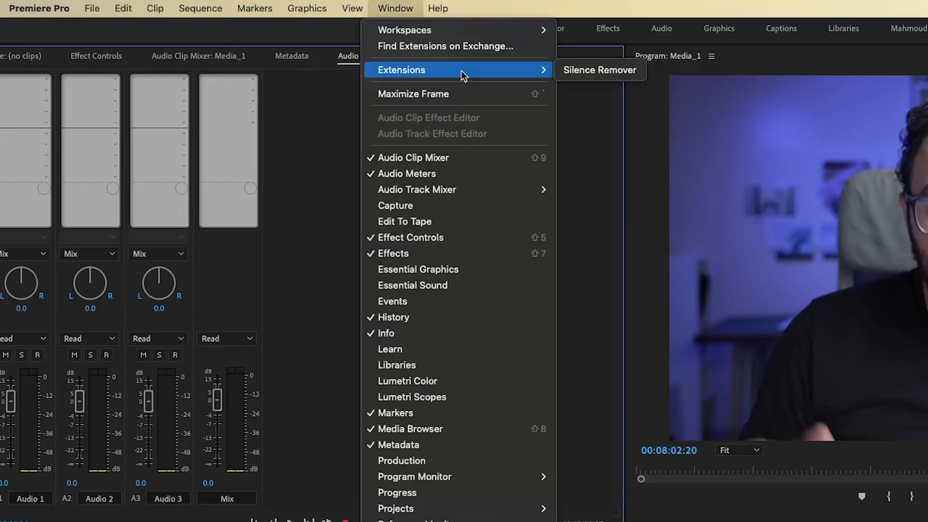
pyautogui.click(588, 71)
pyautogui.moveTo(364, 41); pyautogui.dragTo(345, 36)
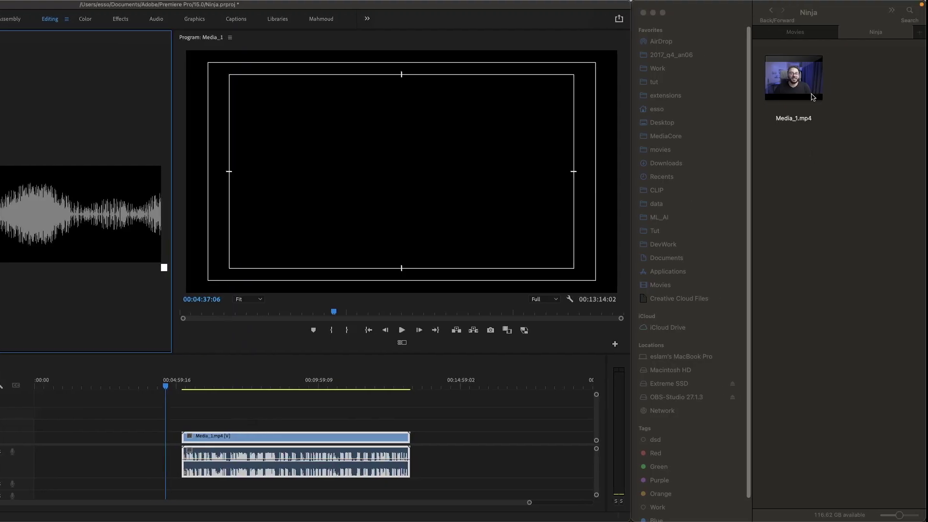
pyautogui.click(815, 94)
pyautogui.moveTo(816, 91); pyautogui.dragTo(133, 74)
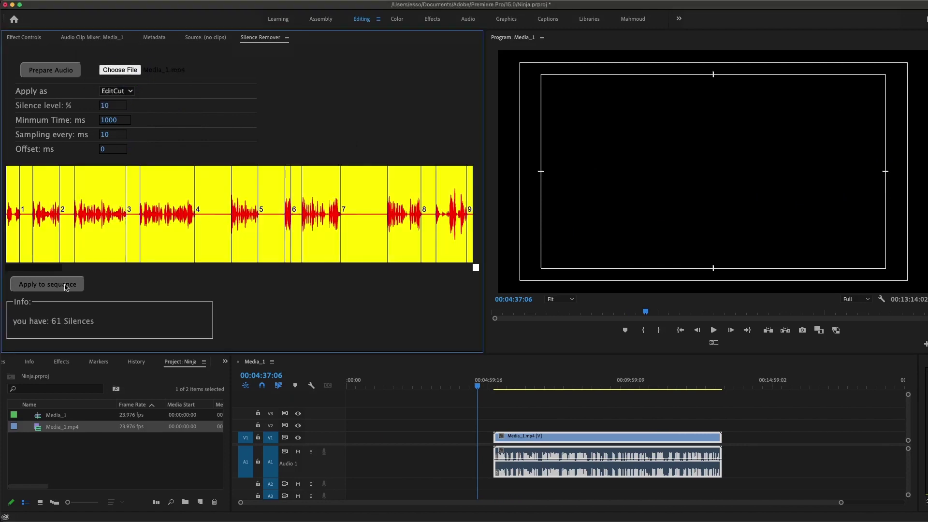
# - Set the minimum silence time to 2000 ms in Silence Remover
pyautogui.moveTo(48, 269); pyautogui.dragTo(2, 253)
pyautogui.doubleClick(103, 120)
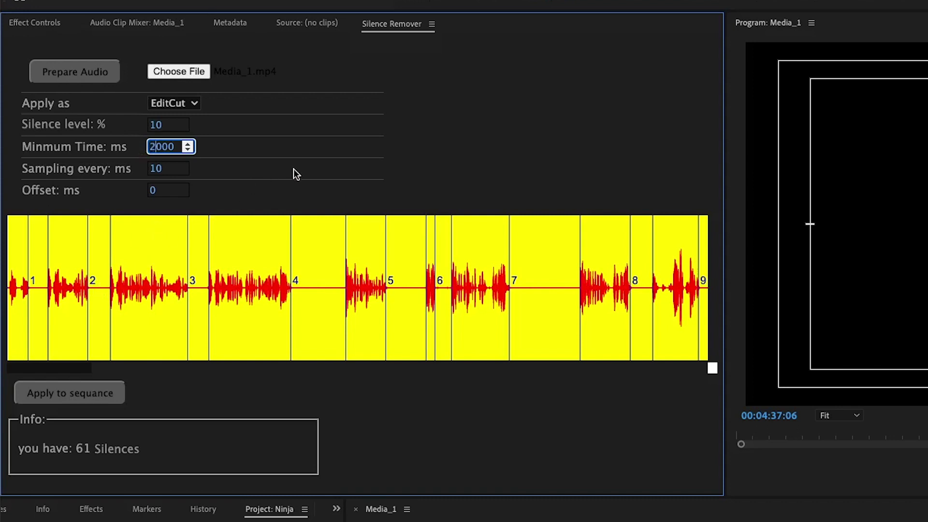
pyautogui.write('2')
pyautogui.click(380, 150)
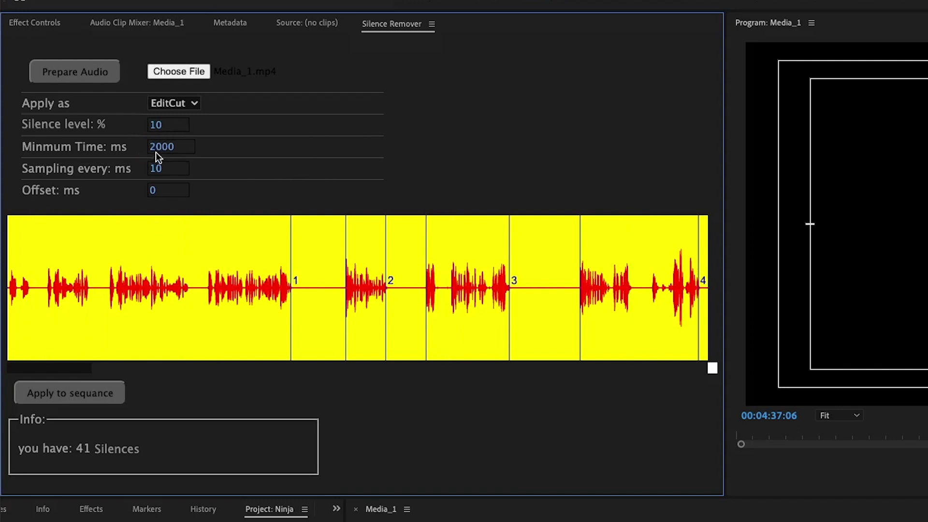
pyautogui.doubleClick(158, 146)
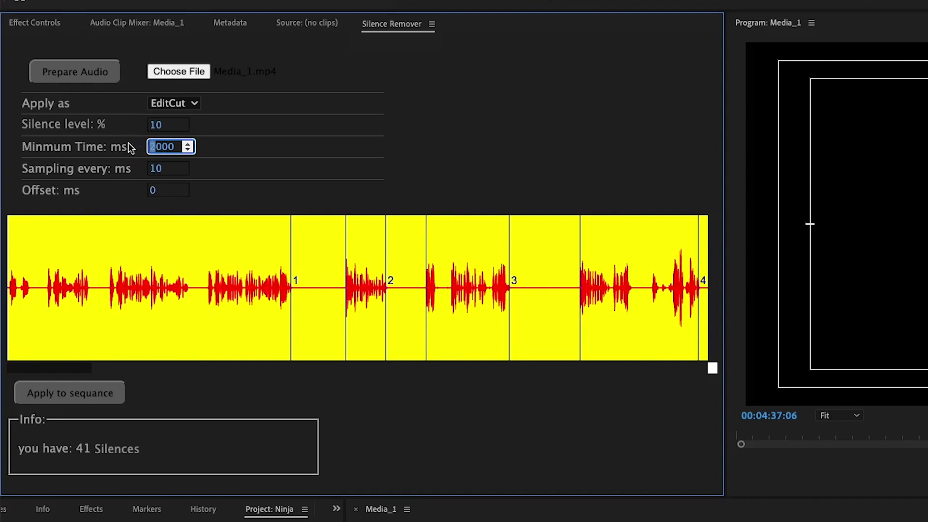
# - Try a silence level of 100% and set it back to 10%
pyautogui.doubleClick(171, 125)
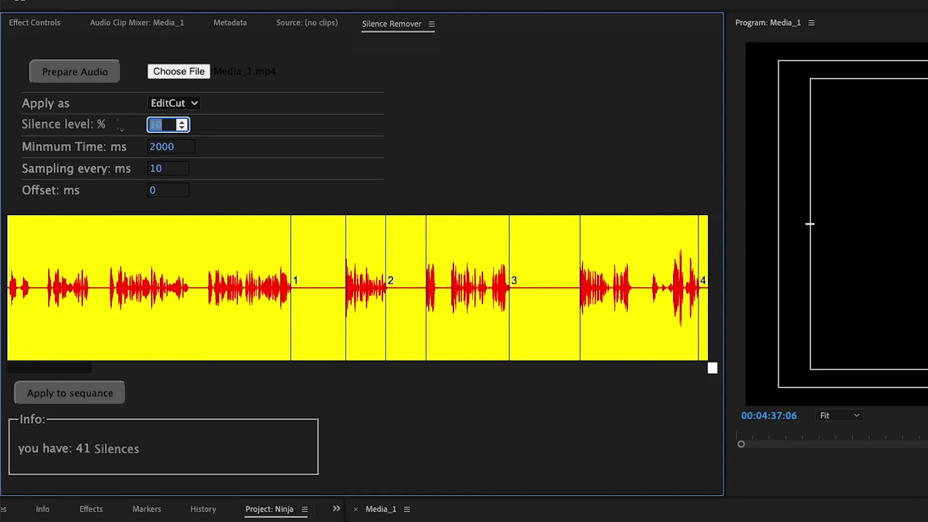
pyautogui.write('0')
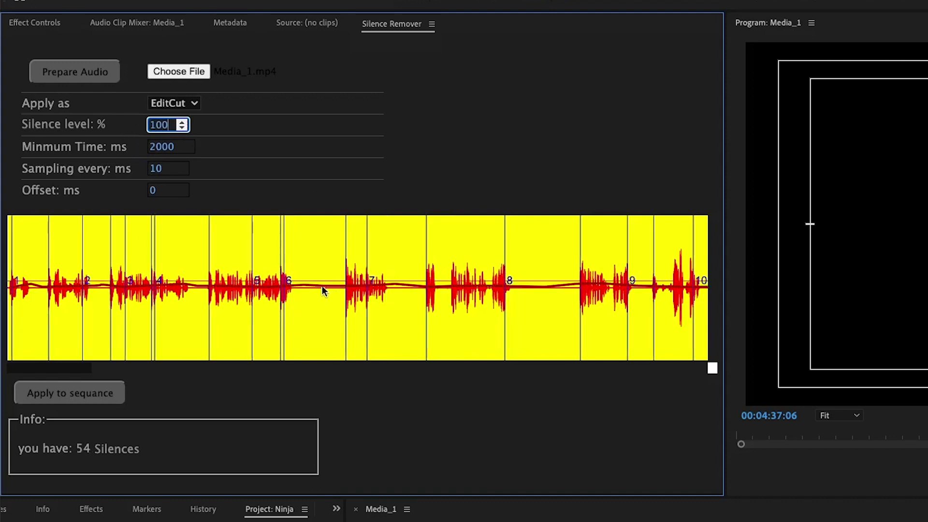
pyautogui.doubleClick(171, 126)
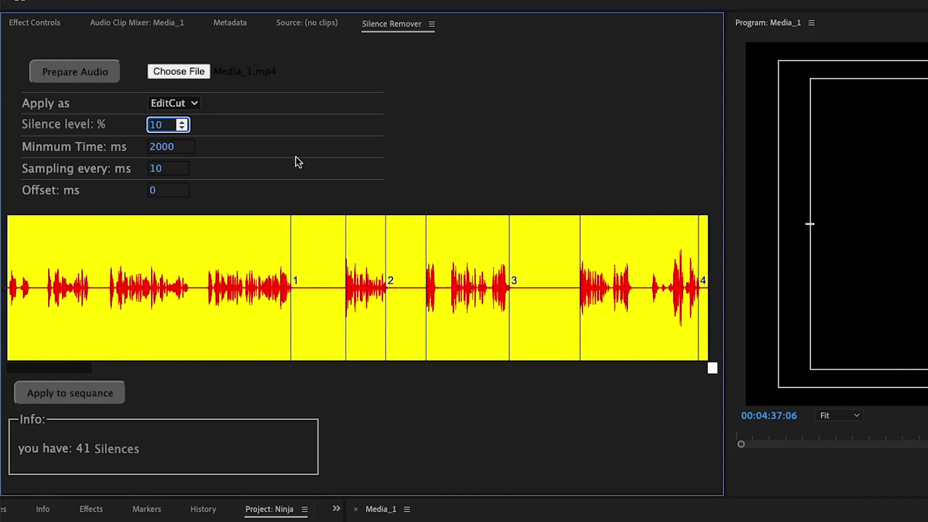
# - Set the silence offset to 110 ms and check the cut positions along the waveform
pyautogui.doubleClick(163, 191)
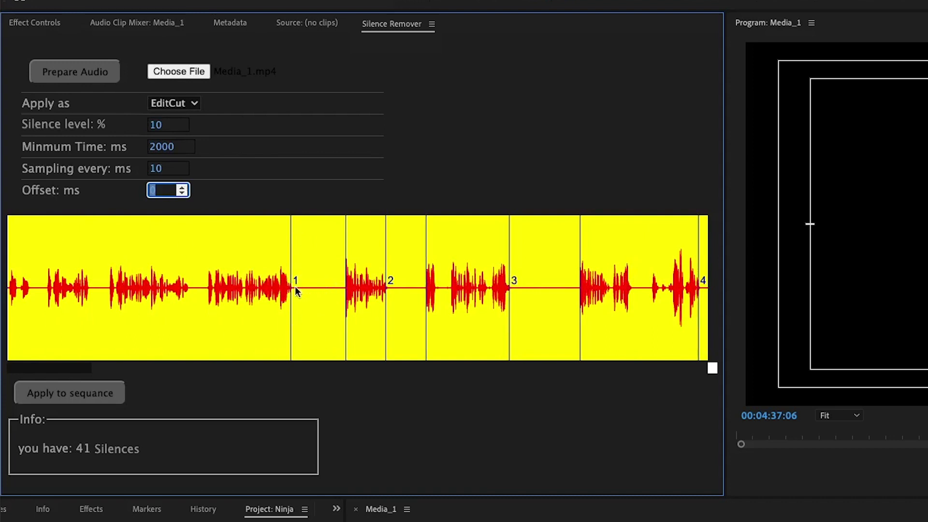
pyautogui.moveTo(182, 188); pyautogui.dragTo(182, 192)
pyautogui.moveTo(184, 369); pyautogui.dragTo(7, 384)
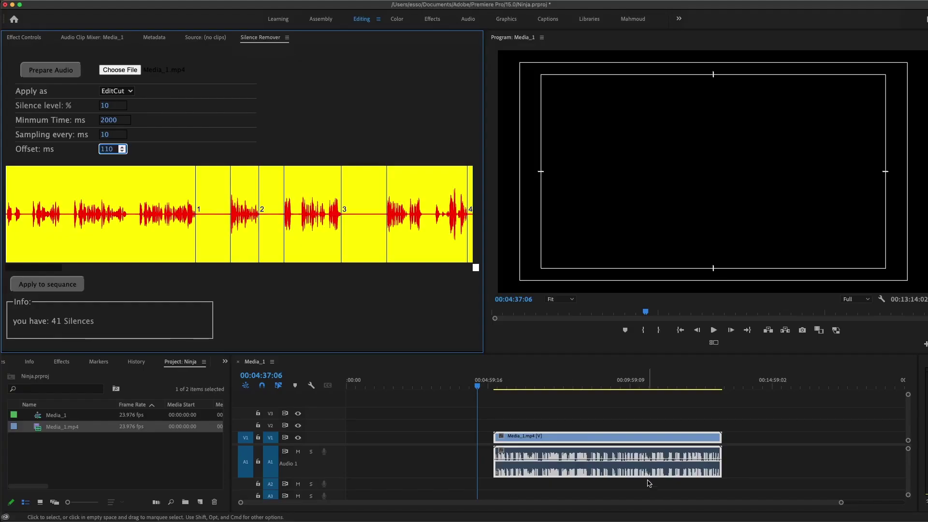
# - Select the Media_1.mp4 clip in the timeline and apply the detected silences to the sequence as edit cuts
pyautogui.moveTo(638, 428); pyautogui.dragTo(585, 459)
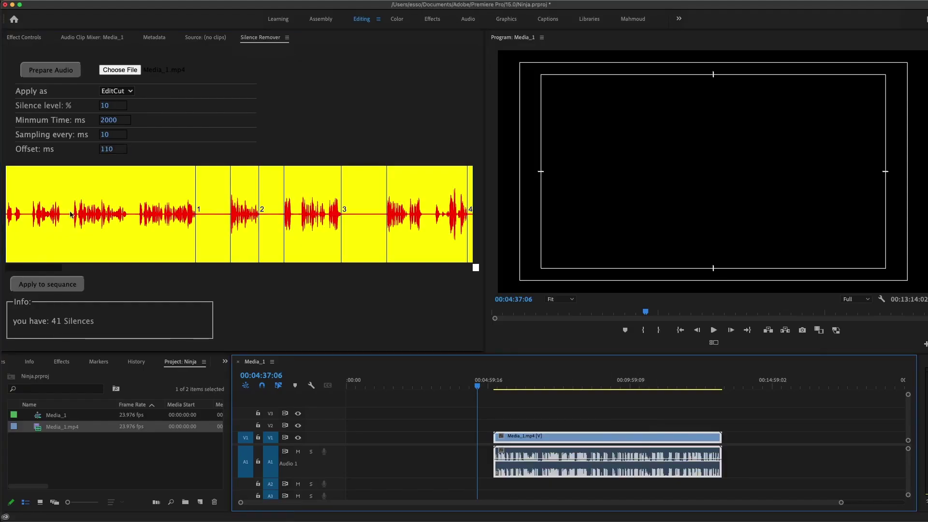
pyautogui.moveTo(49, 263); pyautogui.dragTo(51, 264)
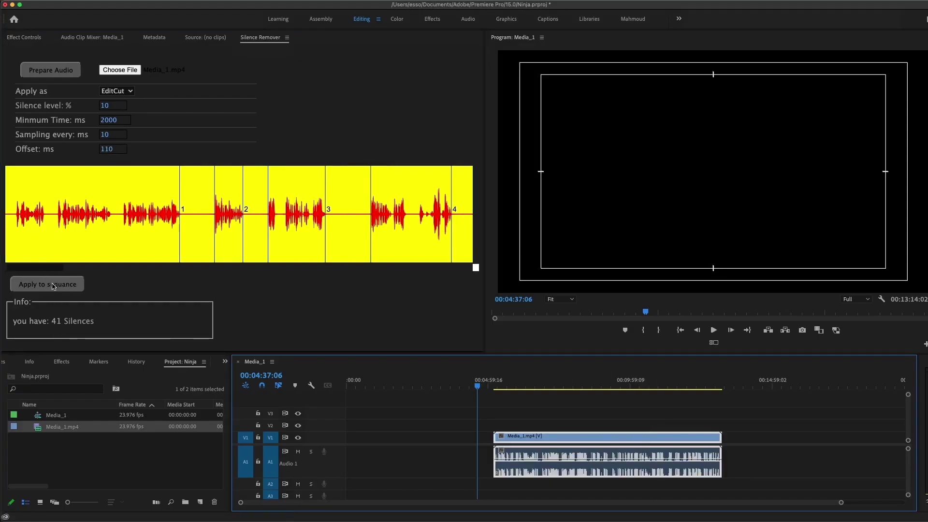
pyautogui.click(47, 285)
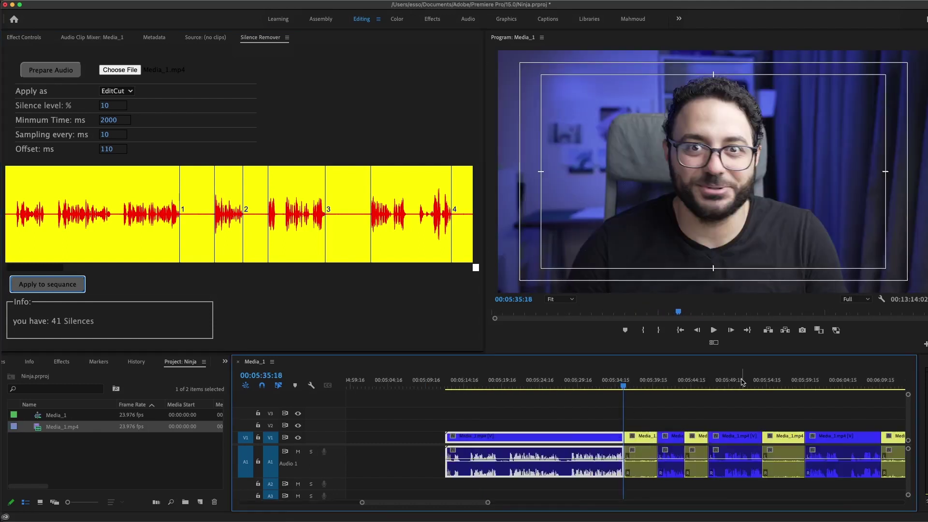
# - Examine the yellow silent segments and blue speech segments along the cut sequence
pyautogui.press('=')
pyautogui.moveTo(625, 387); pyautogui.dragTo(768, 393)
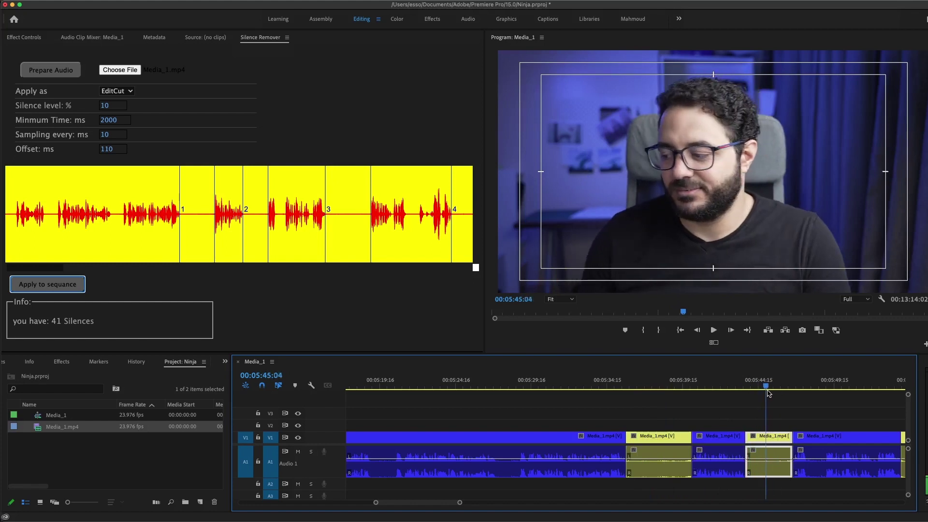
pyautogui.press('=')
pyautogui.press('-')
pyautogui.press('-')
pyautogui.press('-')
pyautogui.press('-')
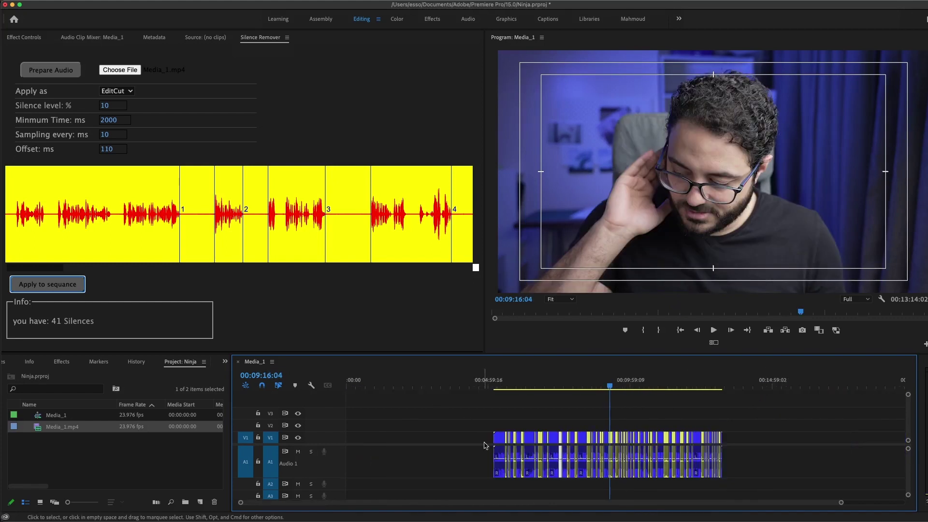
# - Select all silent segments through their shared yellow label and ripple delete them
pyautogui.press('=')
pyautogui.press('=')
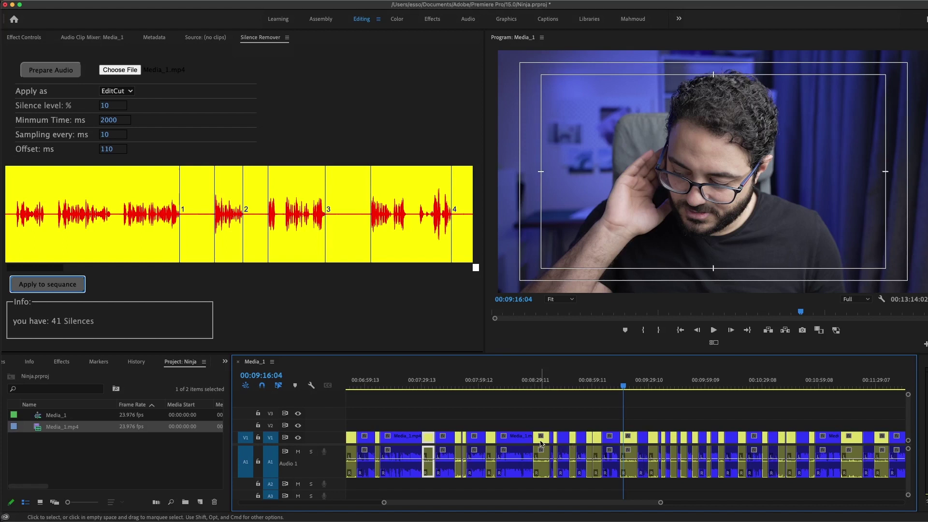
pyautogui.rightClick(544, 443)
pyautogui.scroll(-10, 571, 444)
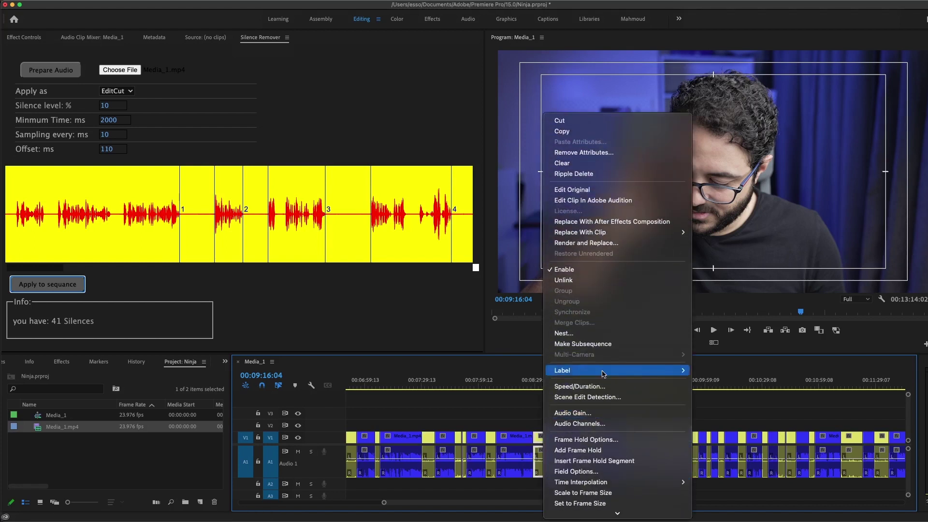
pyautogui.moveTo(580, 371)
pyautogui.click(723, 340)
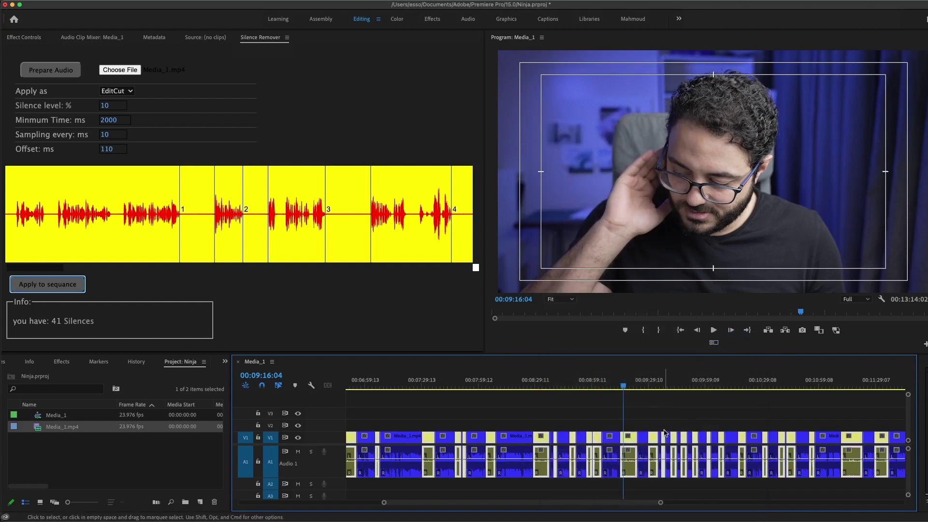
pyautogui.hotkey('alt', 'BackSpace')
# - Inspect the joins between the remaining speech clips in the shortened sequence
pyautogui.press('=')
pyautogui.press('=')
pyautogui.press('=')
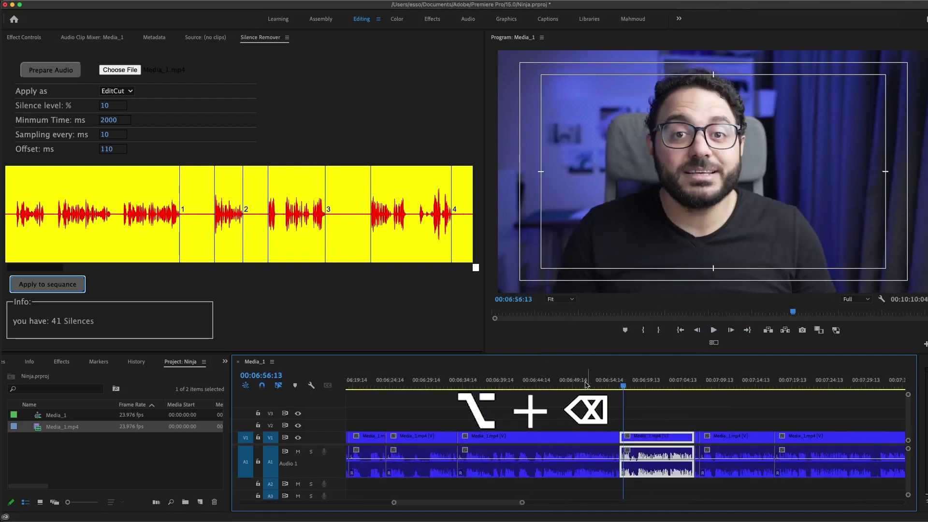
pyautogui.moveTo(585, 385); pyautogui.dragTo(646, 382)
pyautogui.press('-')
pyautogui.press('-')
pyautogui.press('=')
pyautogui.press('=')
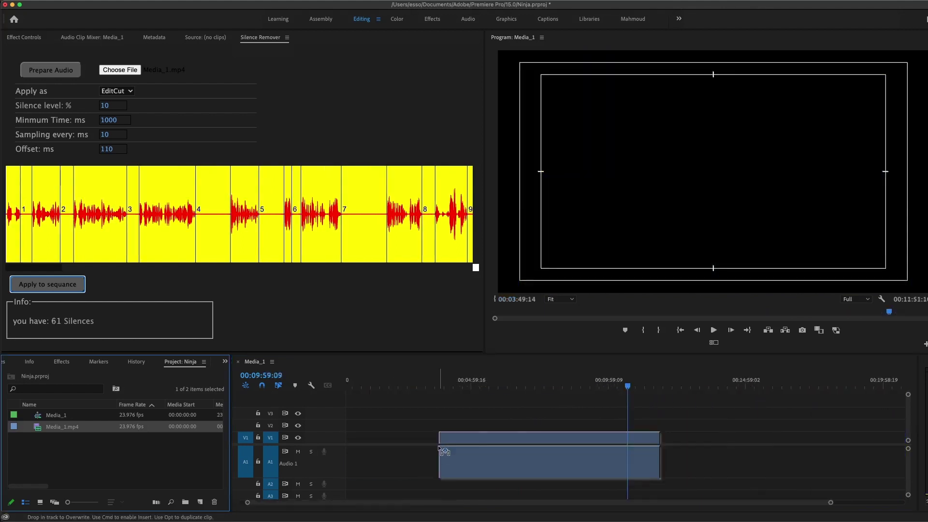
# - Place the Media_1.mp4 clip on tracks V1 and A1 and apply the detected silences to the sequence as markers
pyautogui.moveTo(443, 452); pyautogui.dragTo(532, 454)
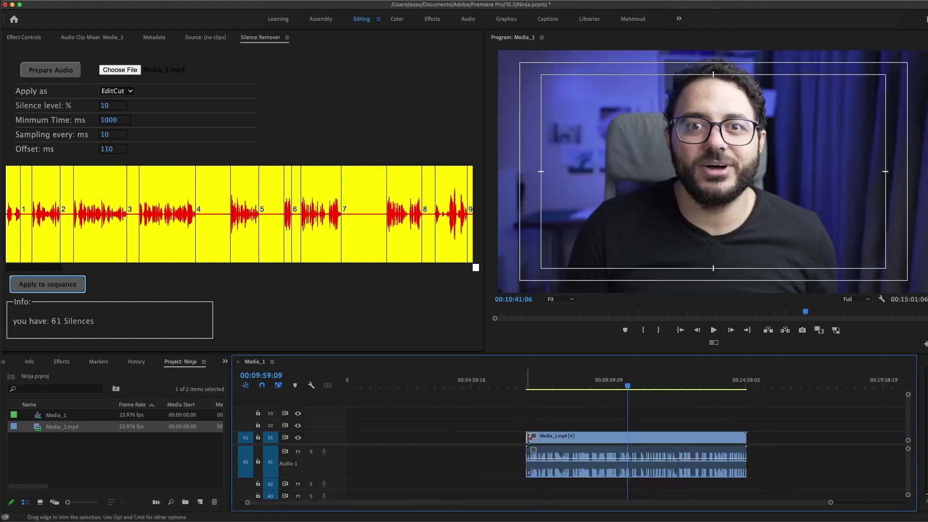
pyautogui.click(116, 90)
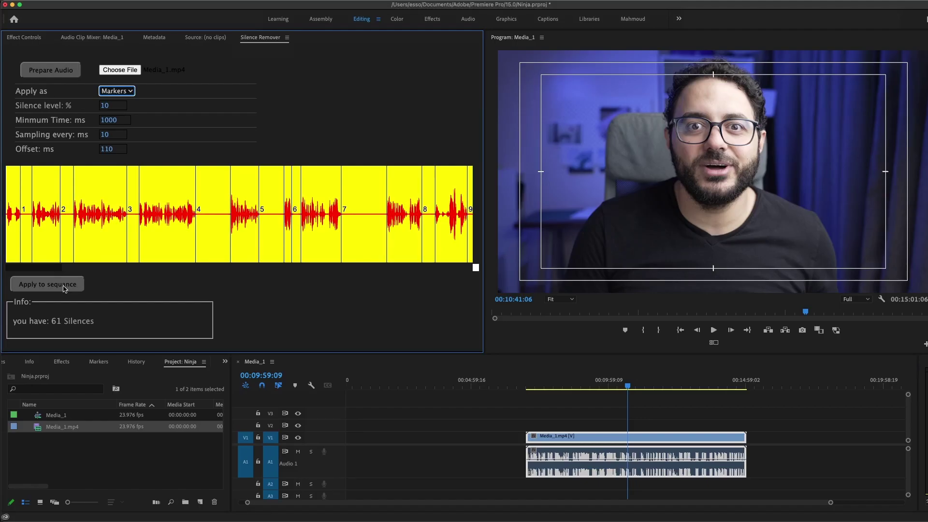
pyautogui.click(92, 428)
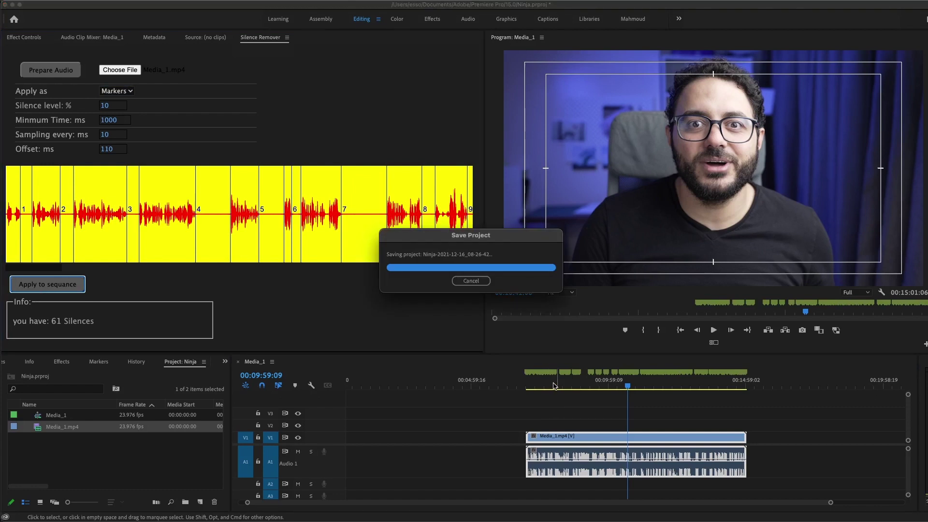
# - Check the silence markers up close around the playhead and clear all markers from the sequence
pyautogui.click(554, 387)
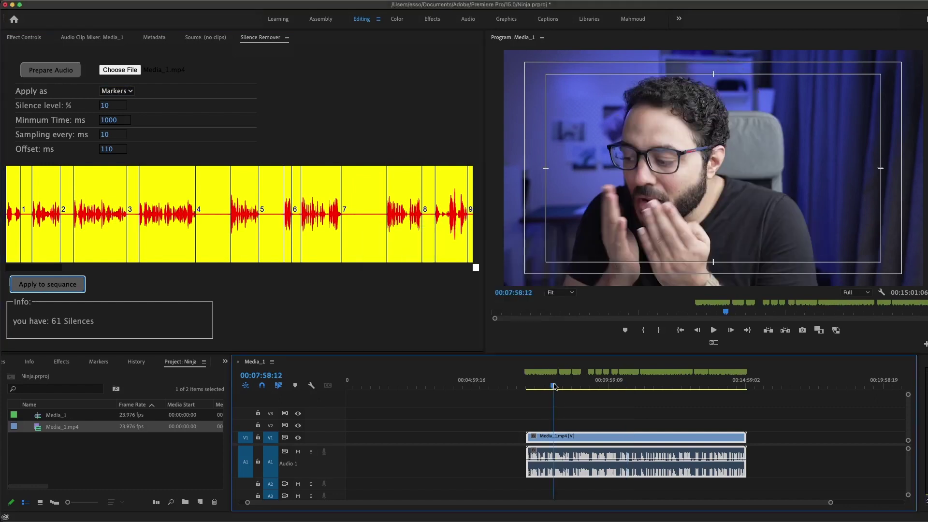
pyautogui.press('=')
pyautogui.rightClick(723, 305)
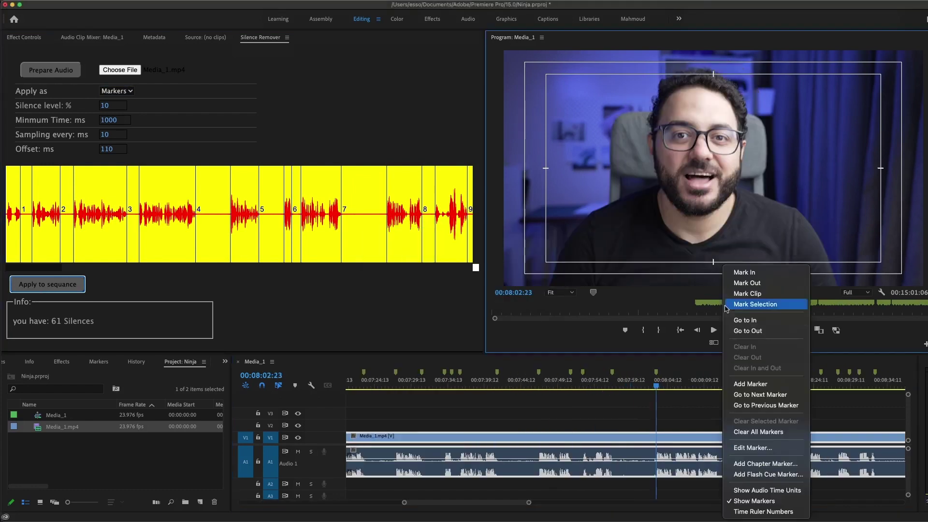
pyautogui.click(769, 435)
# - Raise the silence offset to 180 ms and apply the silences to the sequence
pyautogui.click(122, 148)
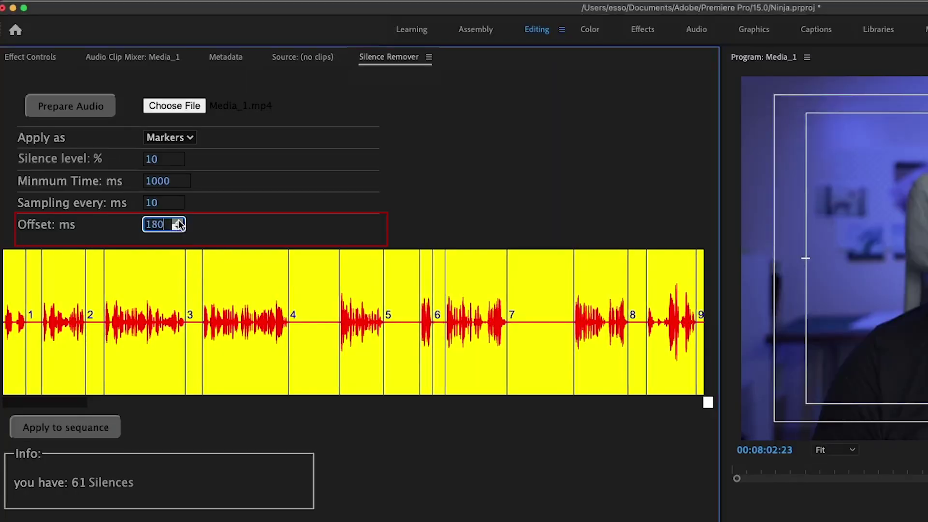
pyautogui.click(178, 224)
pyautogui.click(91, 428)
pyautogui.click(653, 387)
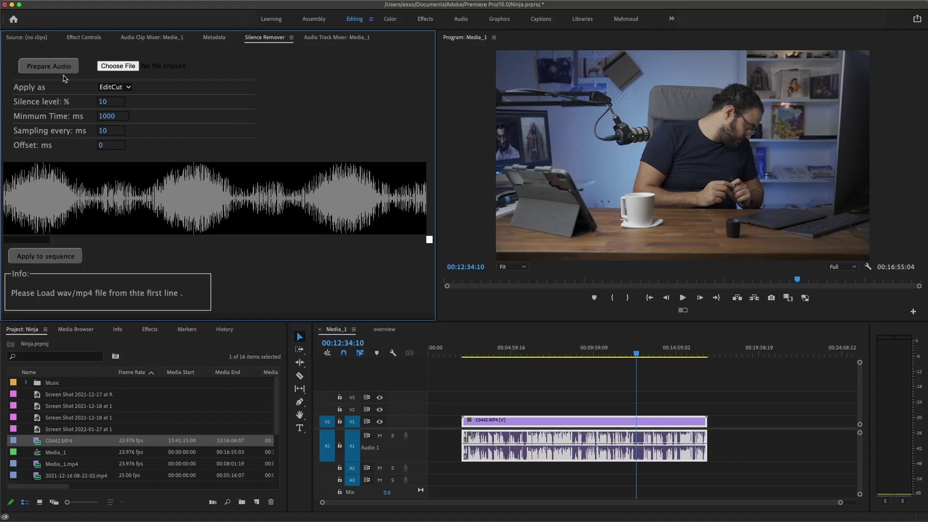
# - Prepare the audio of C0442.MP4 with Tut as the output folder, and load the exported C0442.mp3 into Silence Remover
pyautogui.click(582, 403)
pyautogui.click(552, 354)
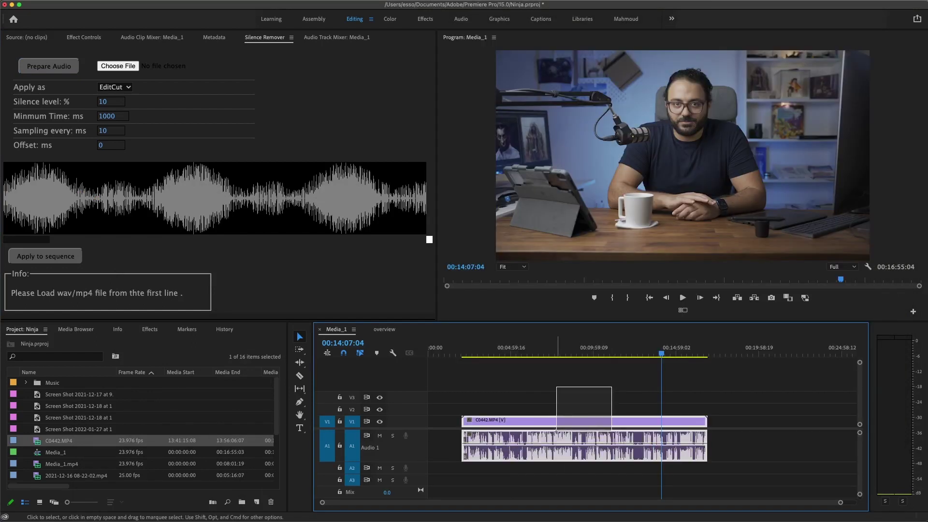
pyautogui.click(50, 66)
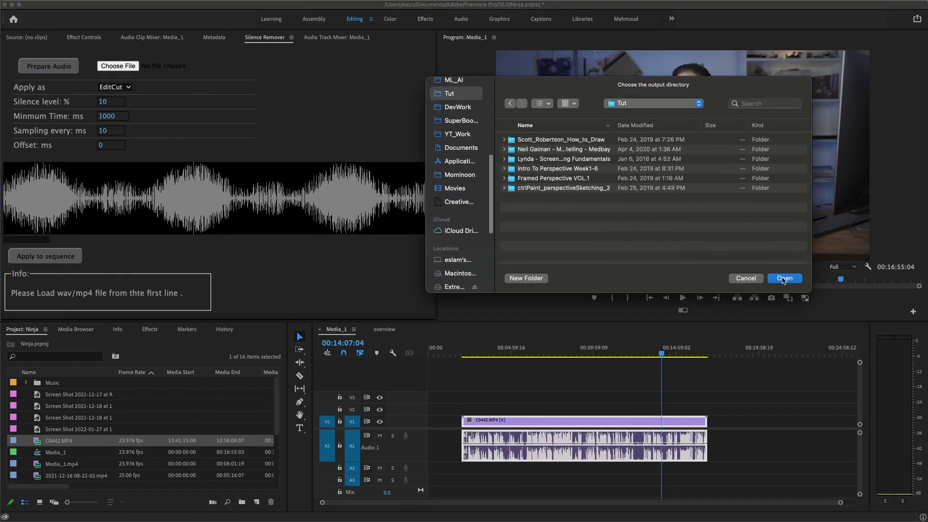
pyautogui.click(784, 277)
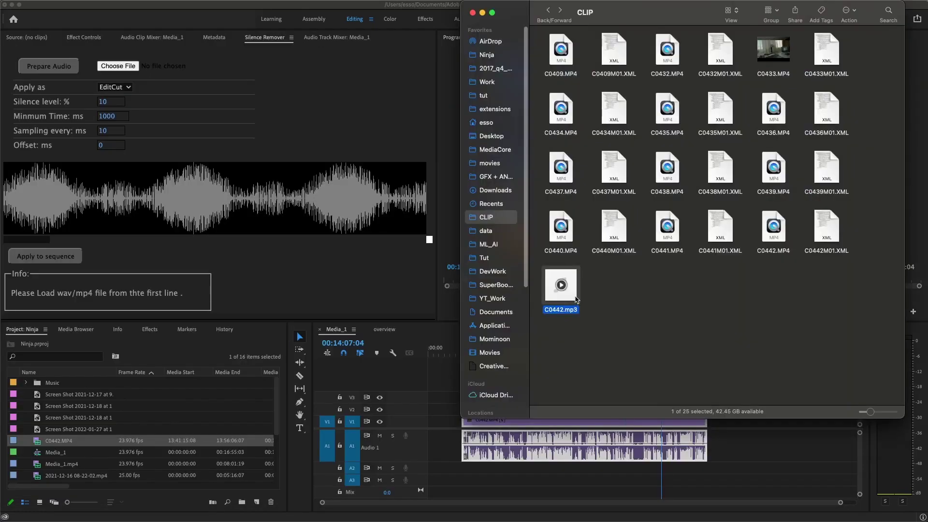
pyautogui.moveTo(577, 300); pyautogui.dragTo(121, 70)
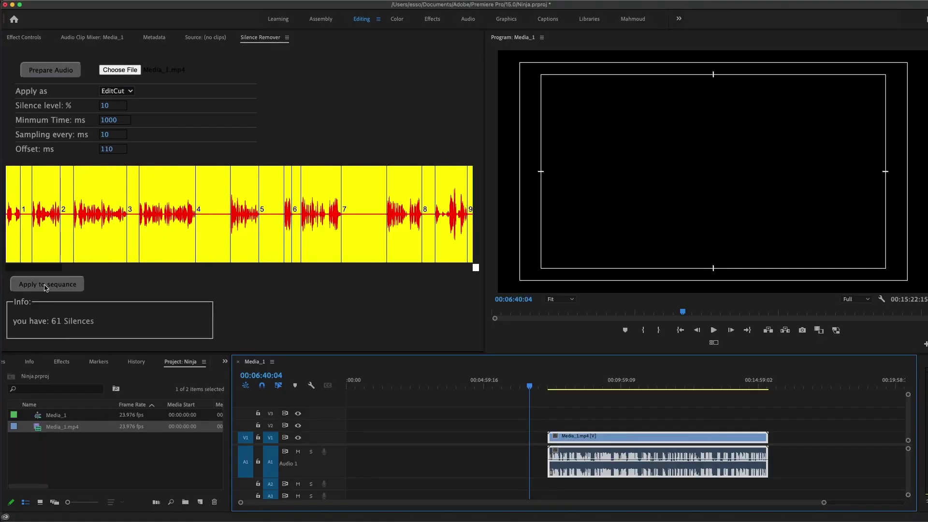
# - Apply the detected silences to the Media_1.mp4 sequence as edit cuts with a 110 ms offset
pyautogui.click(59, 286)
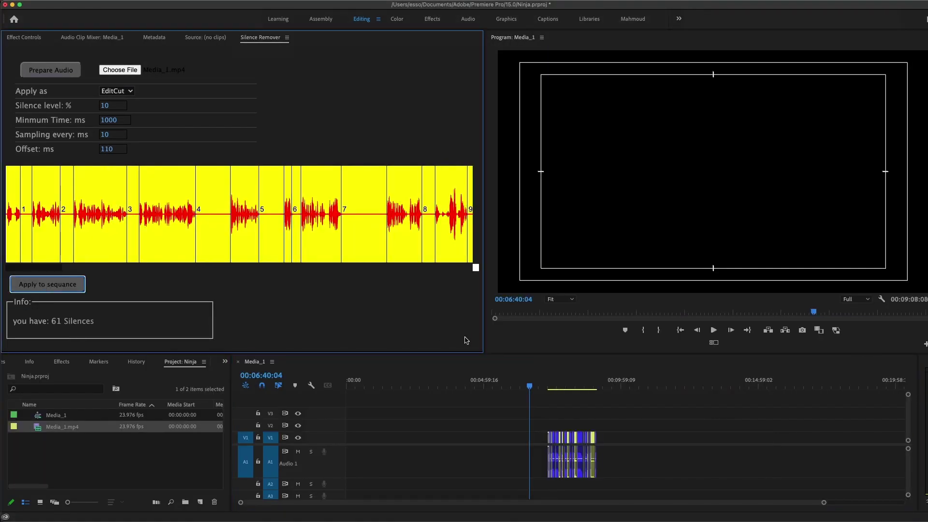